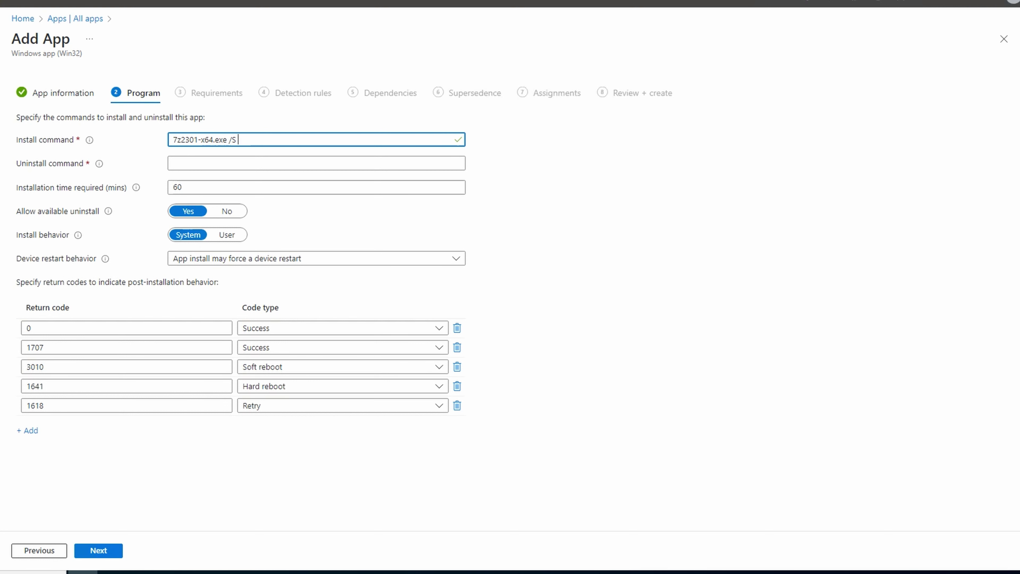
Step: Set the uninstall command to "%ProgramFiles%\7-Zip\Uninstall.exe" /S and continue to the requirements
key("Tab")
type("\"%ProgramFiles%\\7-Zip\\Uninstall.exe\" /S")
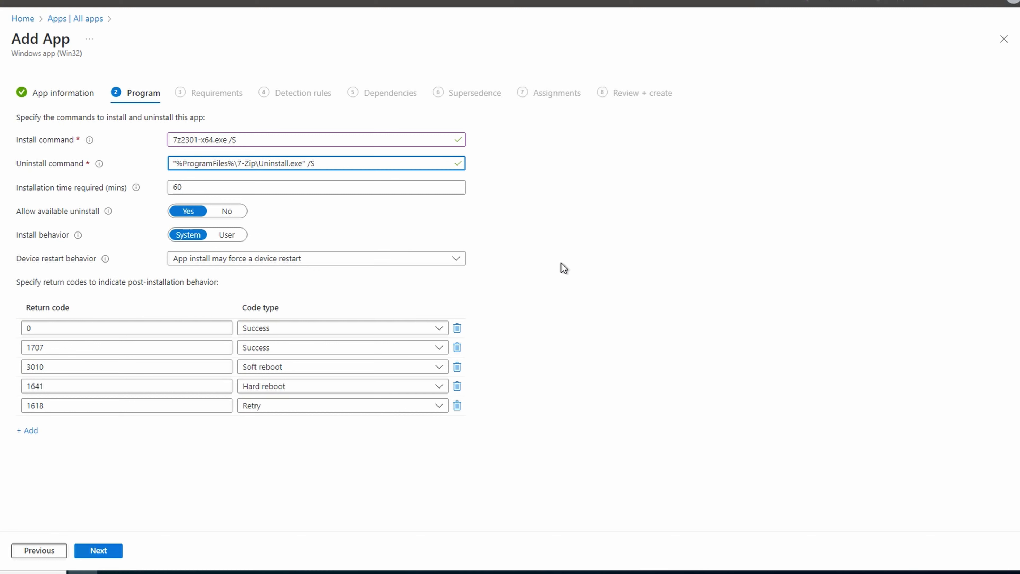
left_click(101, 550)
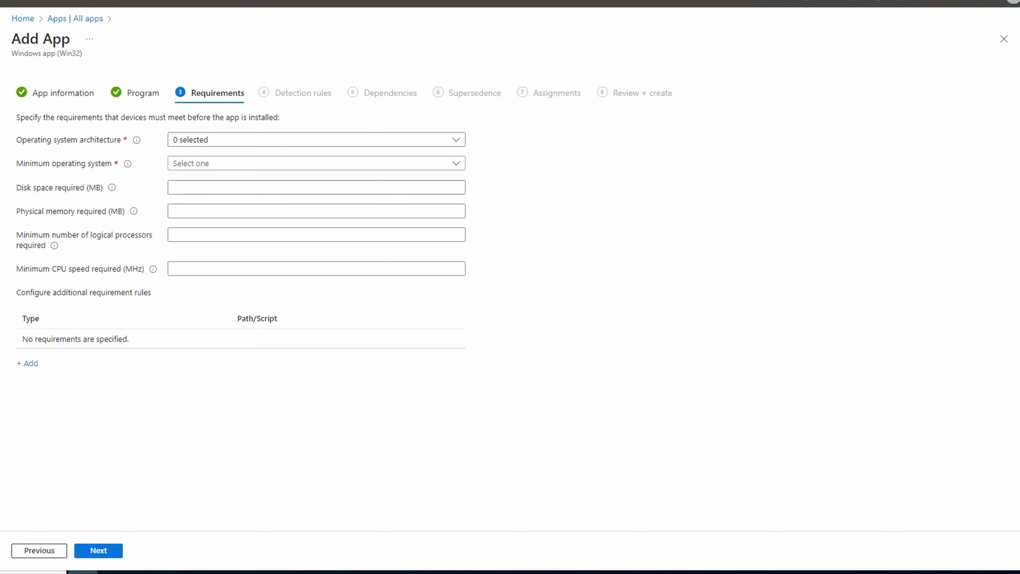
Step: Require a 64-bit operating system architecture with Windows 10 20H2 as the minimum version, and continue to the detection rules
left_click(462, 142)
left_click(178, 175)
left_click(612, 221)
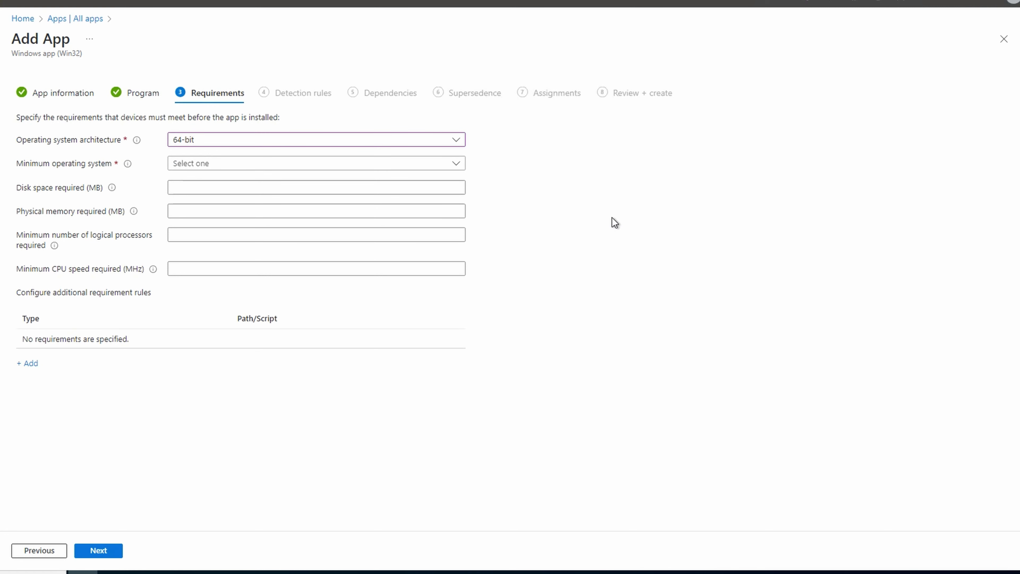
left_click(459, 169)
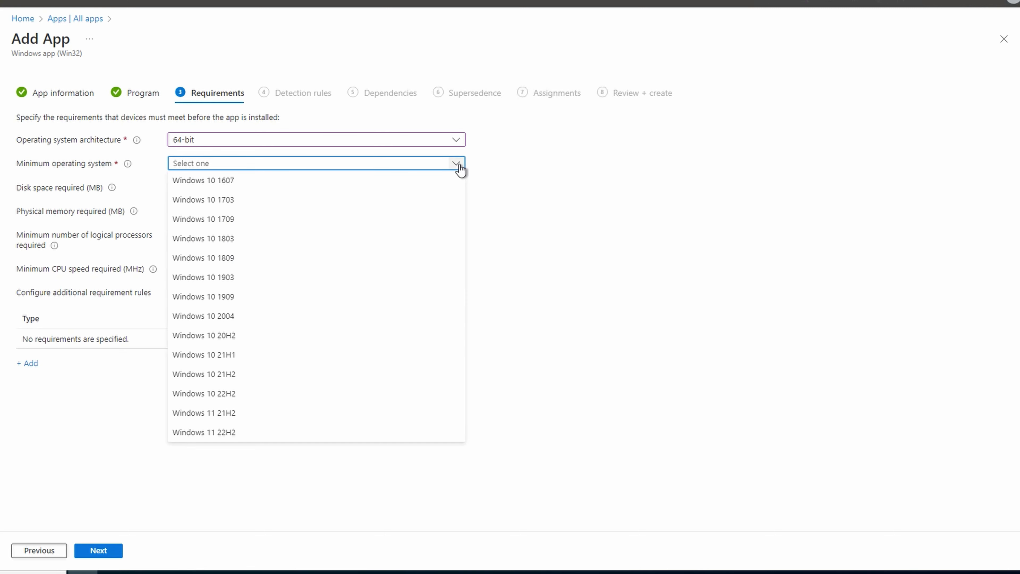
left_click(268, 336)
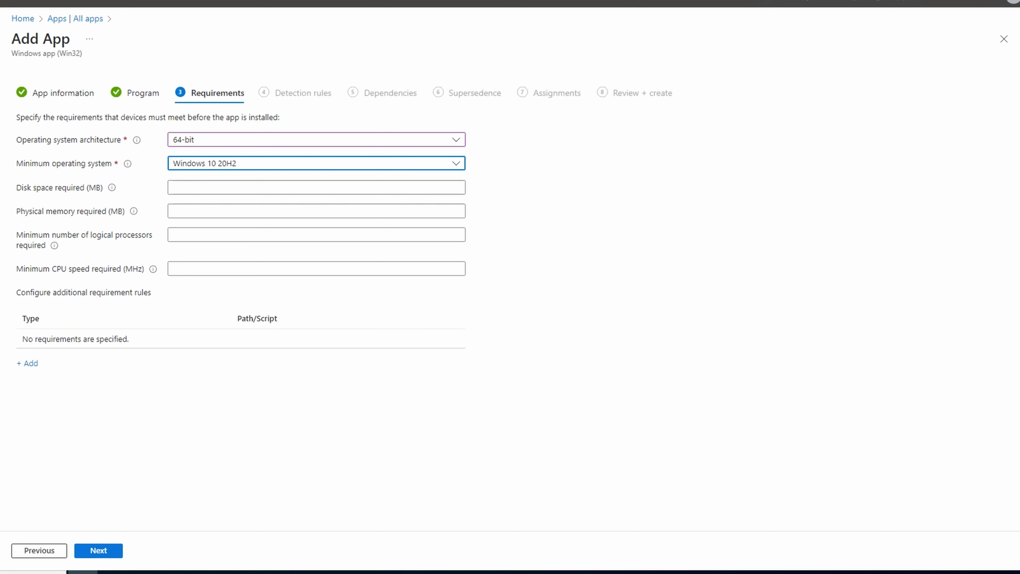
left_click(111, 557)
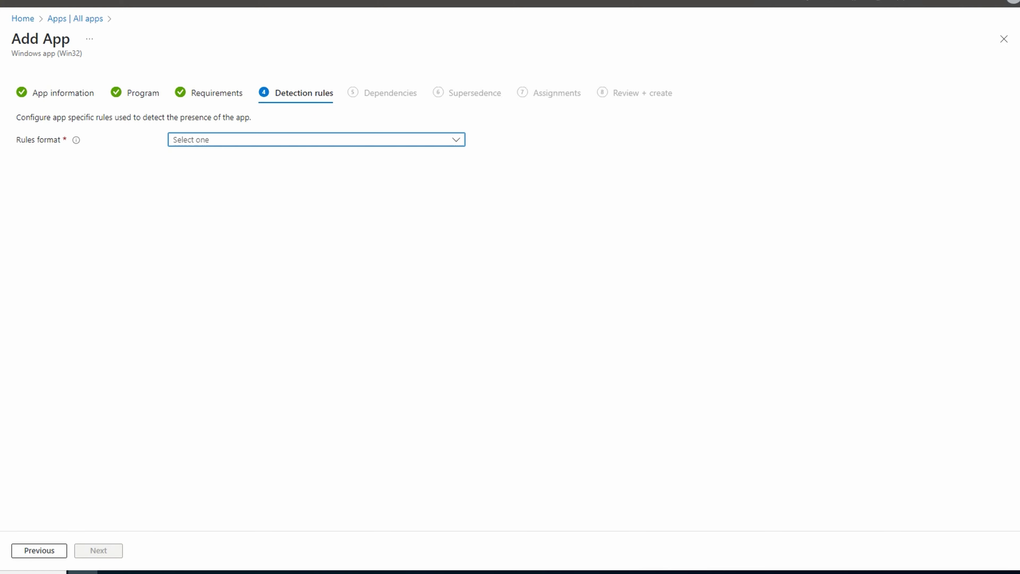
Step: Choose to manually configure detection rules and start a new rule of type File
left_click(457, 140)
left_click(427, 157)
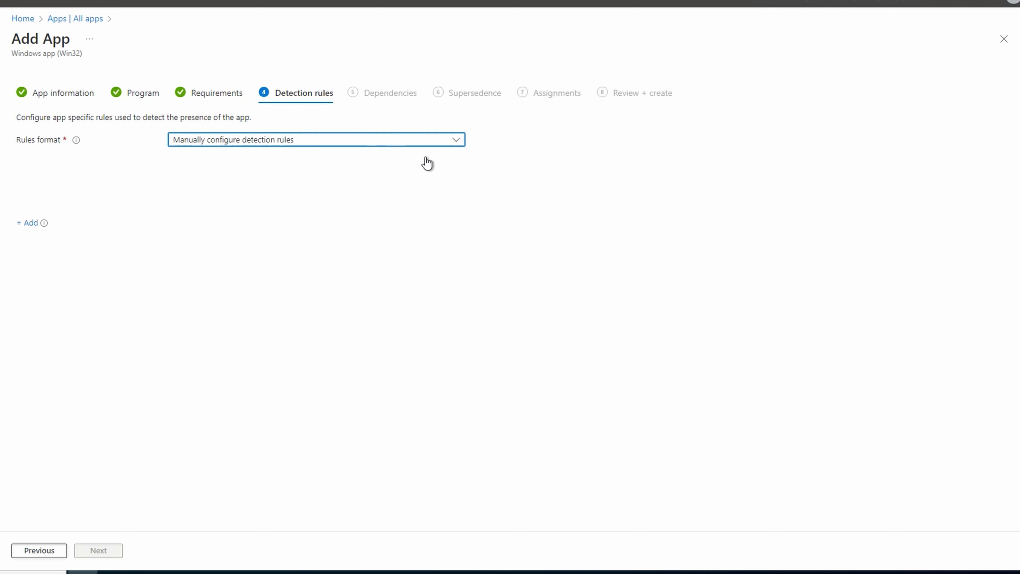
left_click(29, 214)
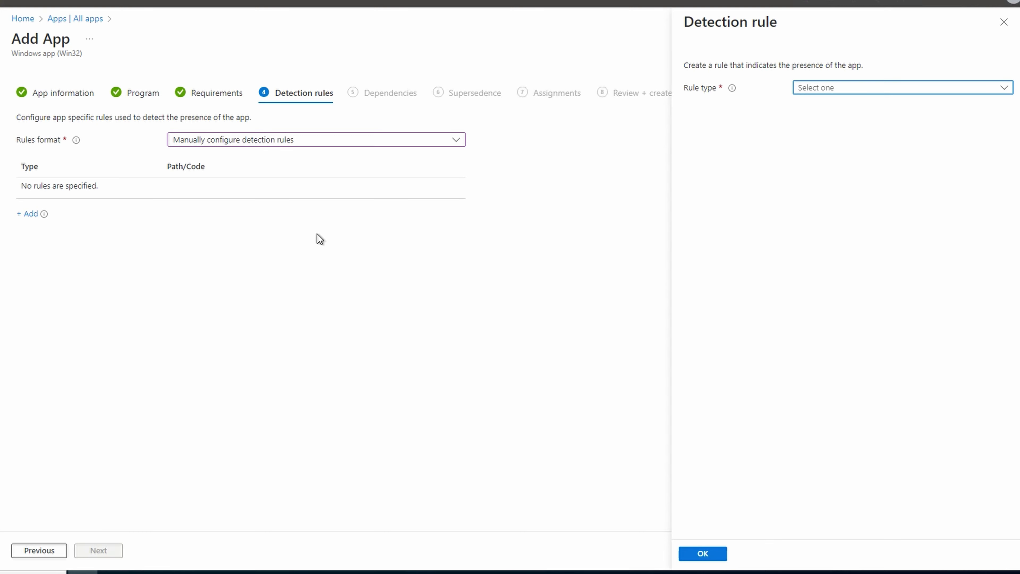
left_click(849, 90)
left_click(849, 125)
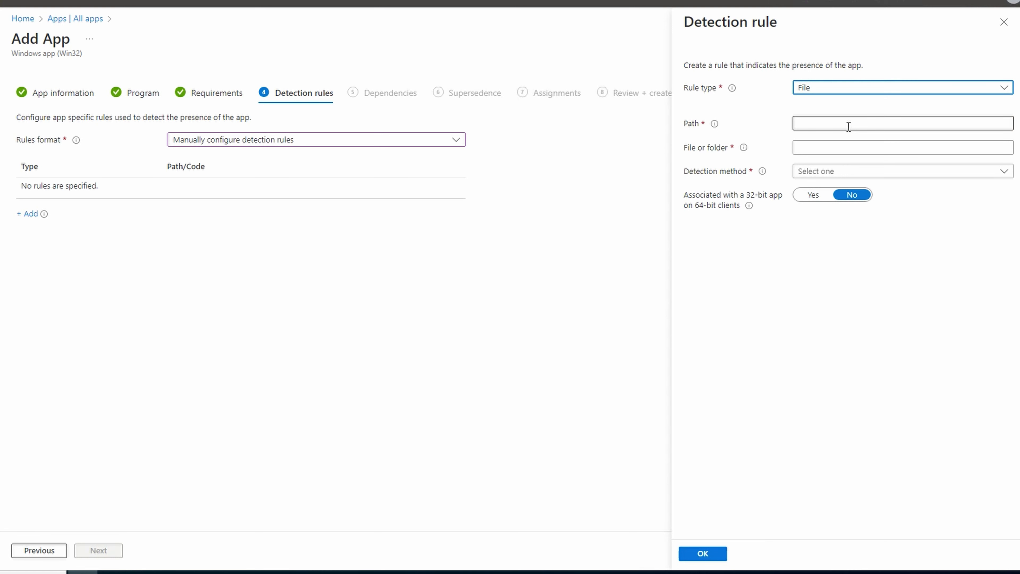
Step: Configure the file rule to detect that 7zFM.exe exists in C:\Program Files\7-Zip, and save it
left_click(848, 126)
type("C:\\Program Files\\7-Zip")
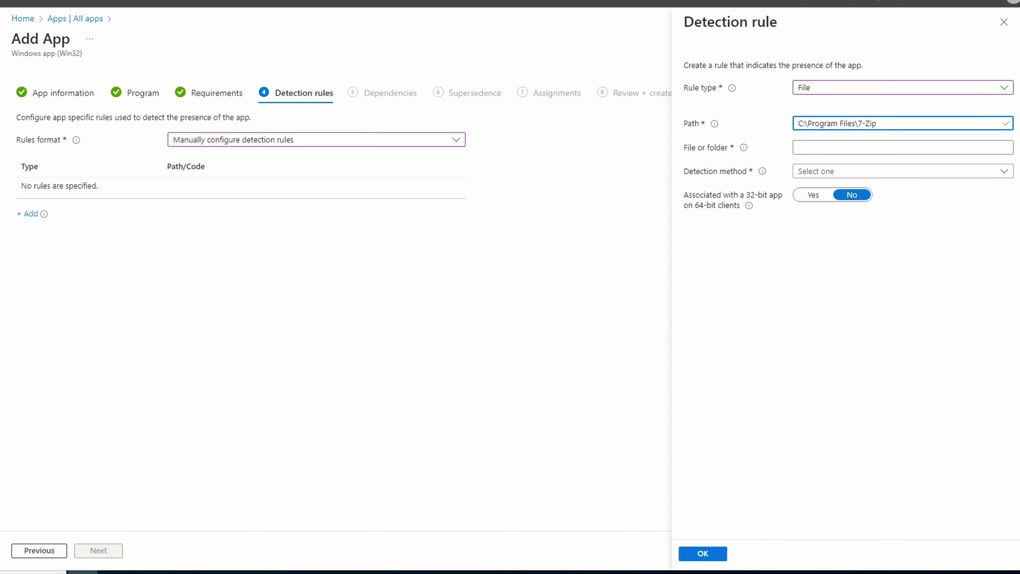
left_click(861, 143)
type("7zFM.exe")
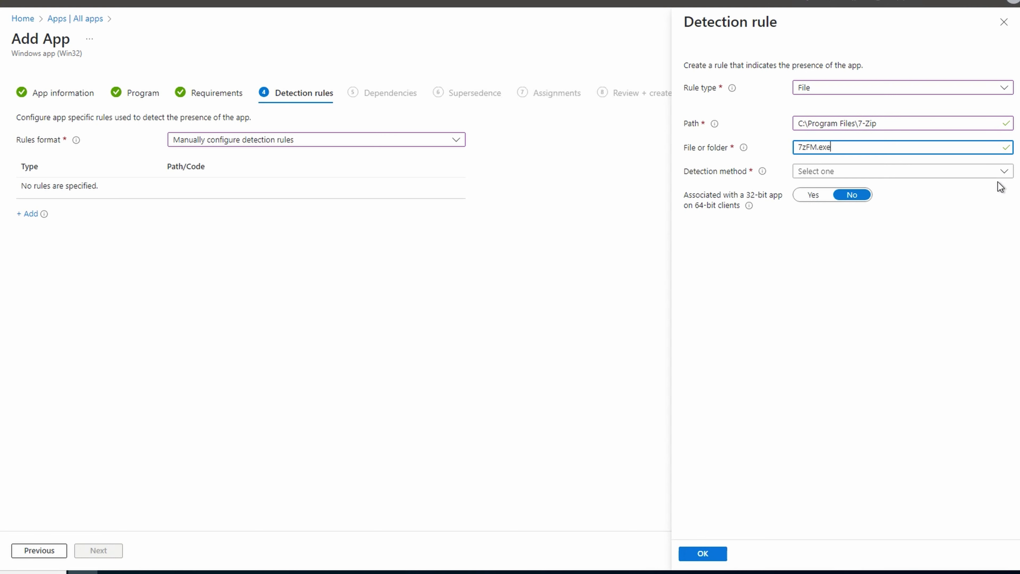
left_click(1004, 173)
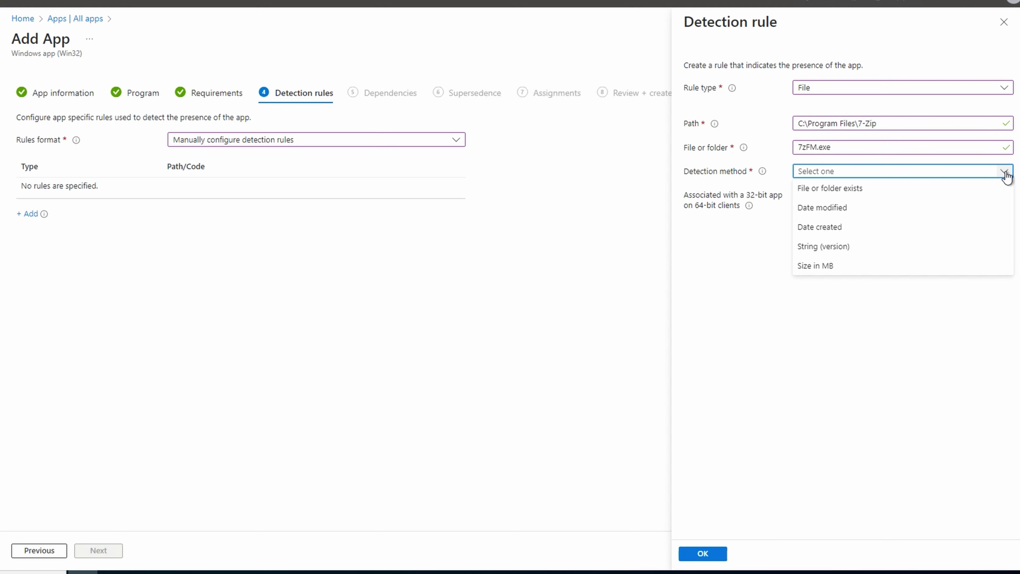
left_click(1004, 187)
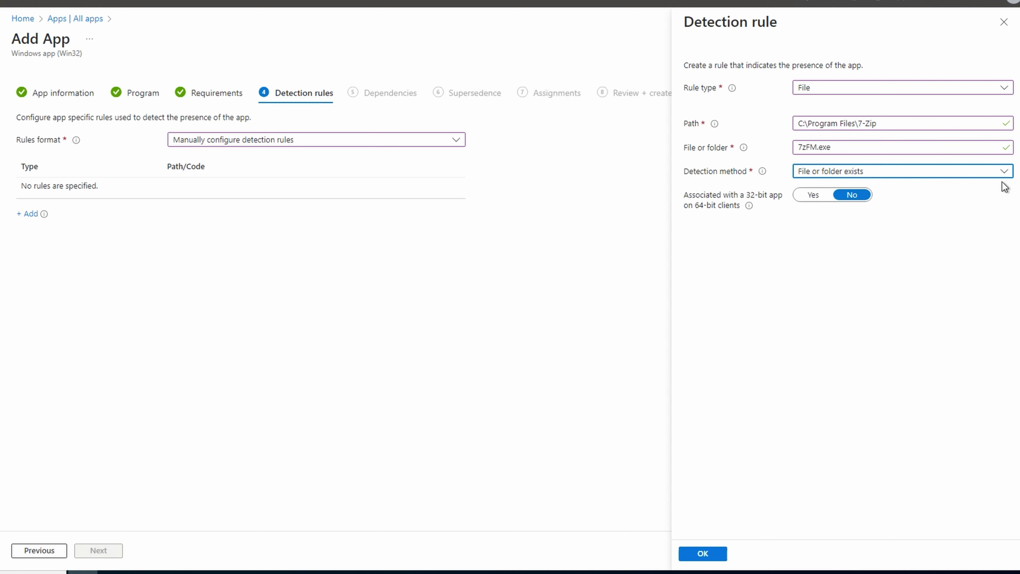
left_click(703, 553)
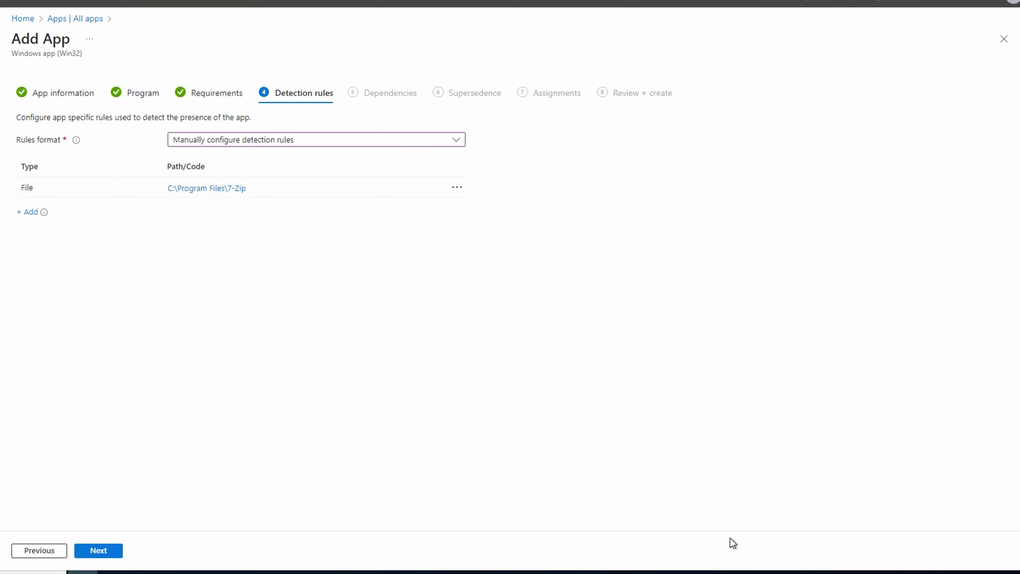
Step: Proceed to the assignments without adding any dependencies or superseded apps
left_click(115, 556)
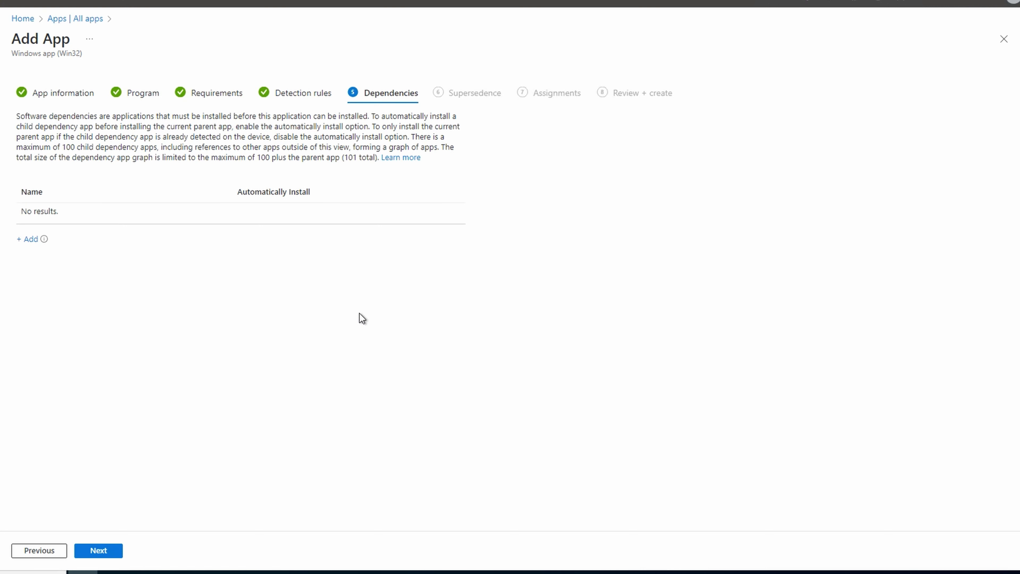
left_click(110, 551)
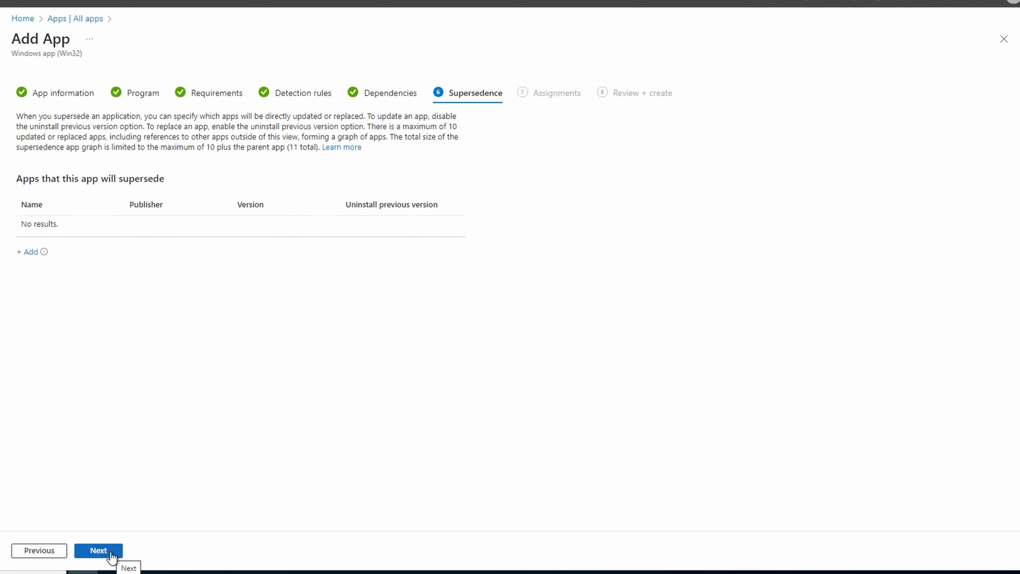
left_click(111, 556)
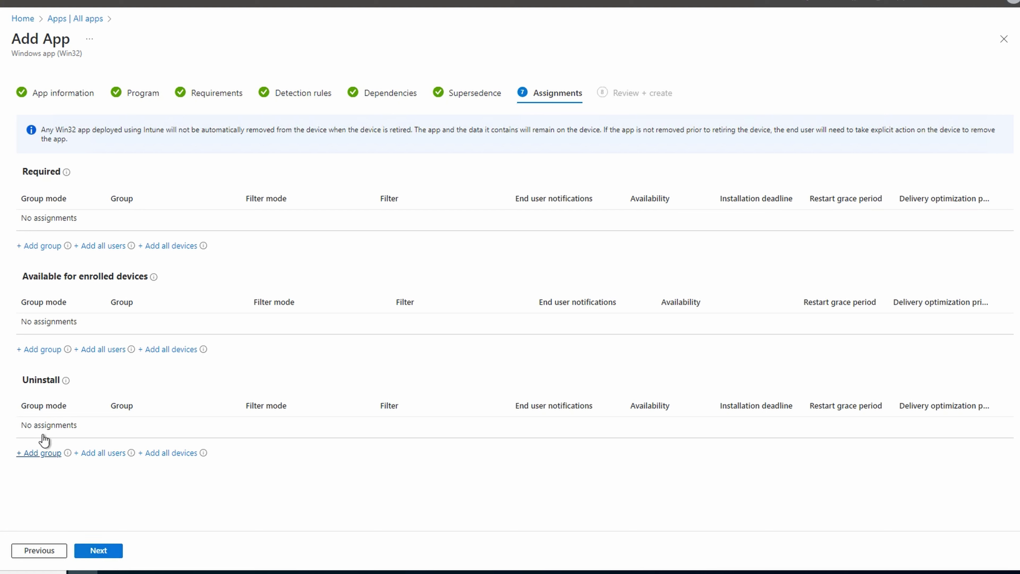
Step: Make the app available for enrolled devices to the MDMUsers group, and create the app
left_click(46, 353)
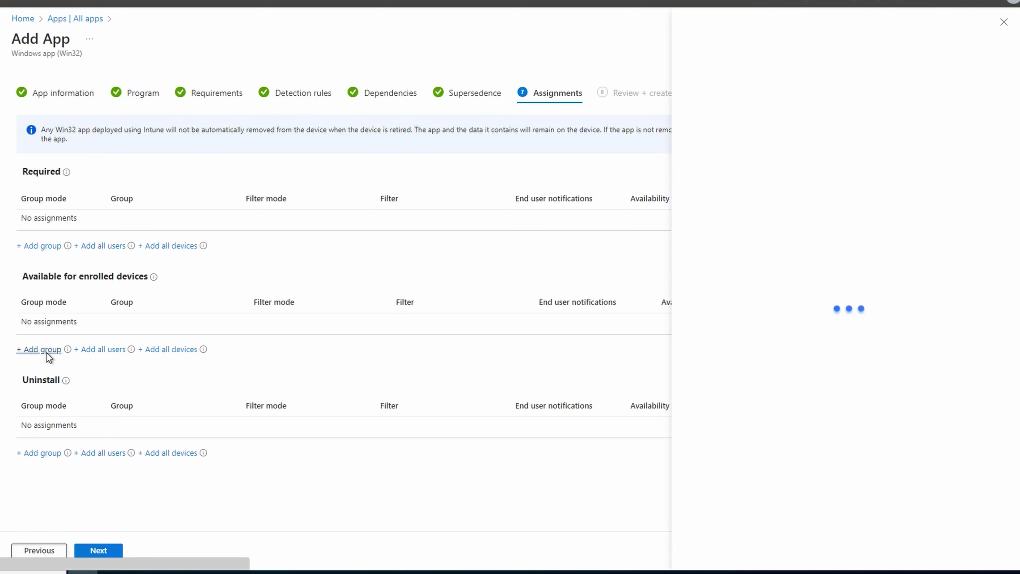
type("mdm")
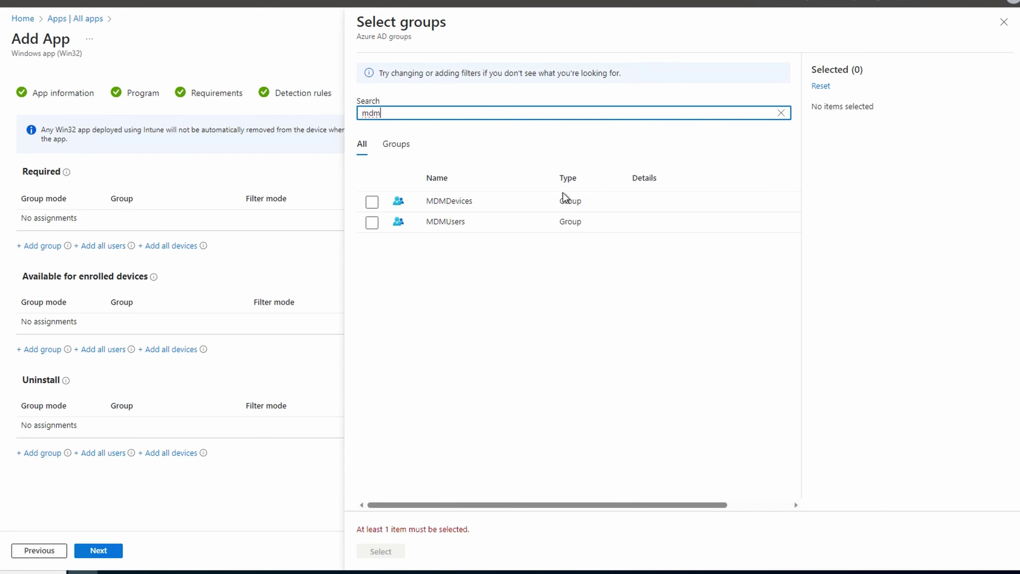
left_click(371, 223)
left_click(387, 552)
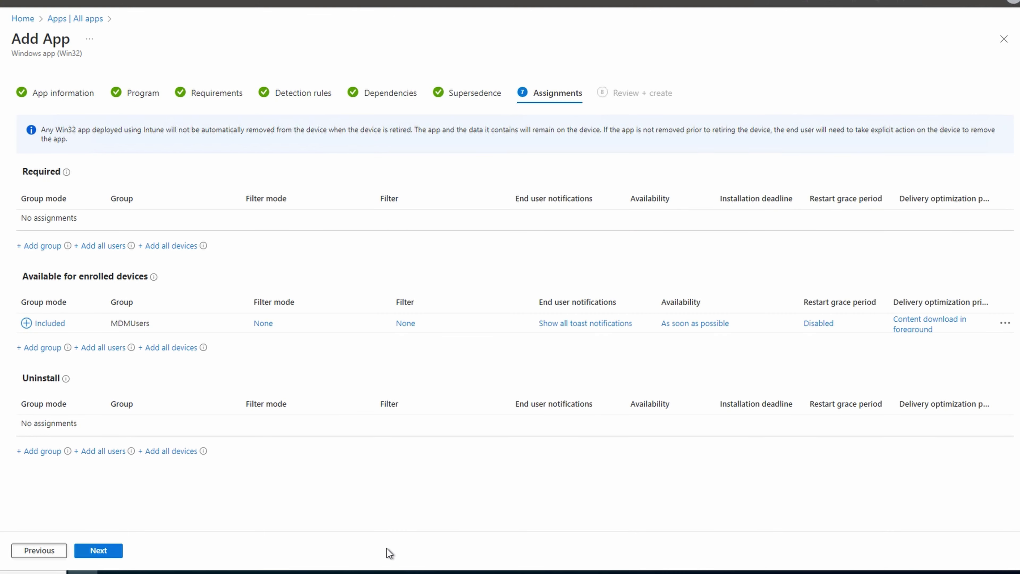
left_click(107, 553)
left_click(99, 551)
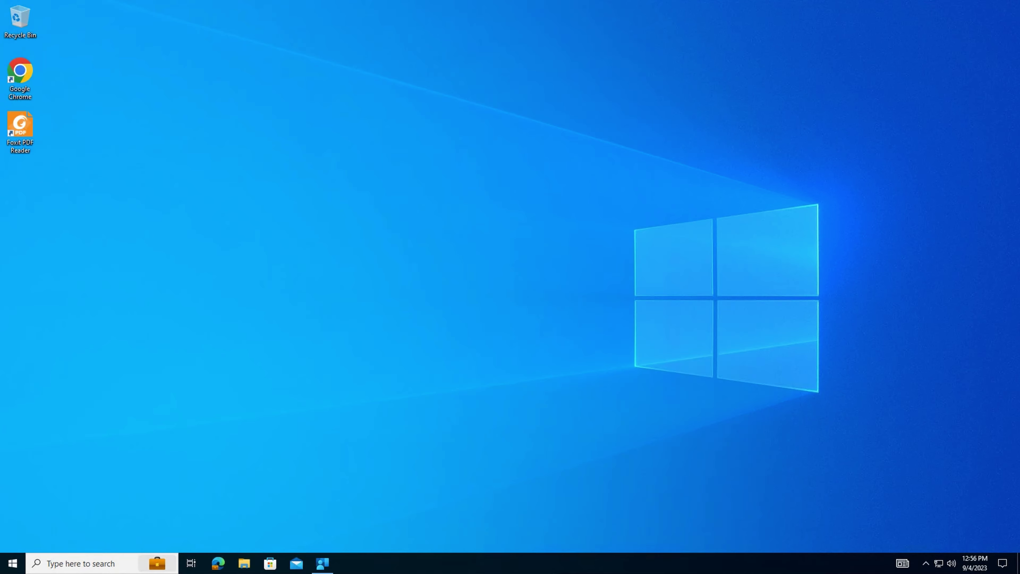
Step: Switch to Company Portal on the client computer, visit its sync settings, and install 7z2301-x64.exe from the available apps
left_click(325, 563)
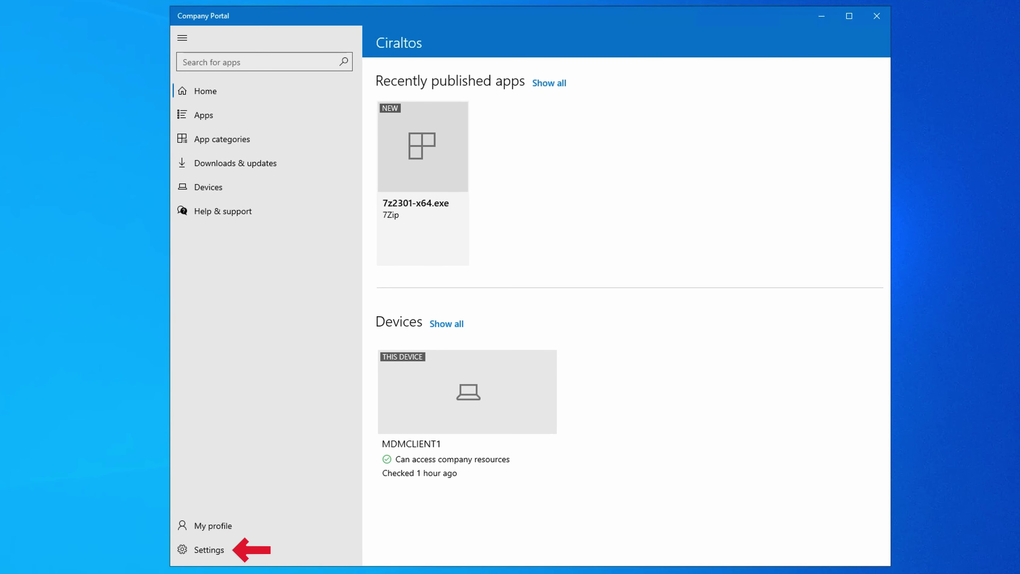
left_click(205, 547)
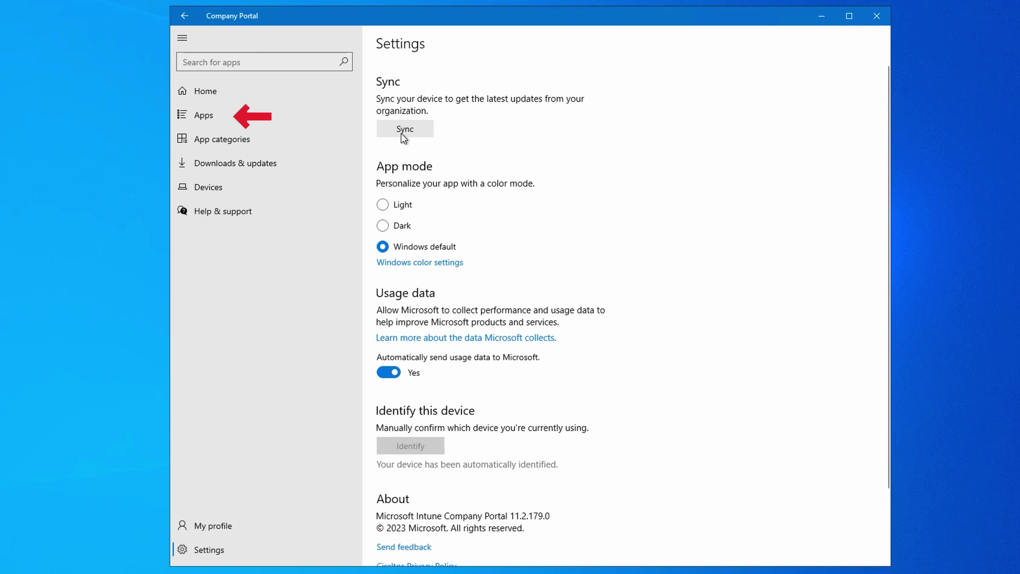
left_click(314, 126)
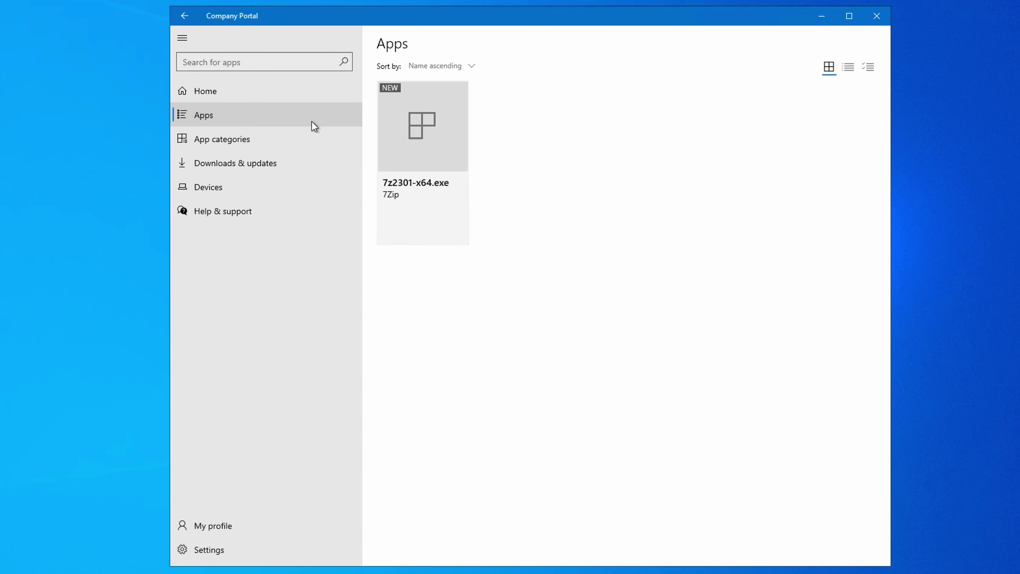
left_click(416, 155)
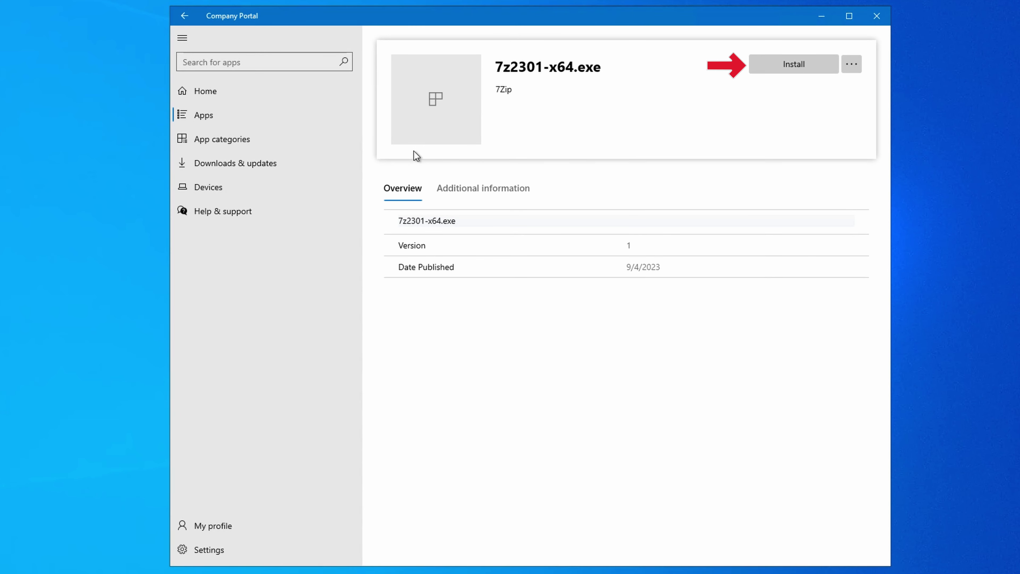
left_click(794, 65)
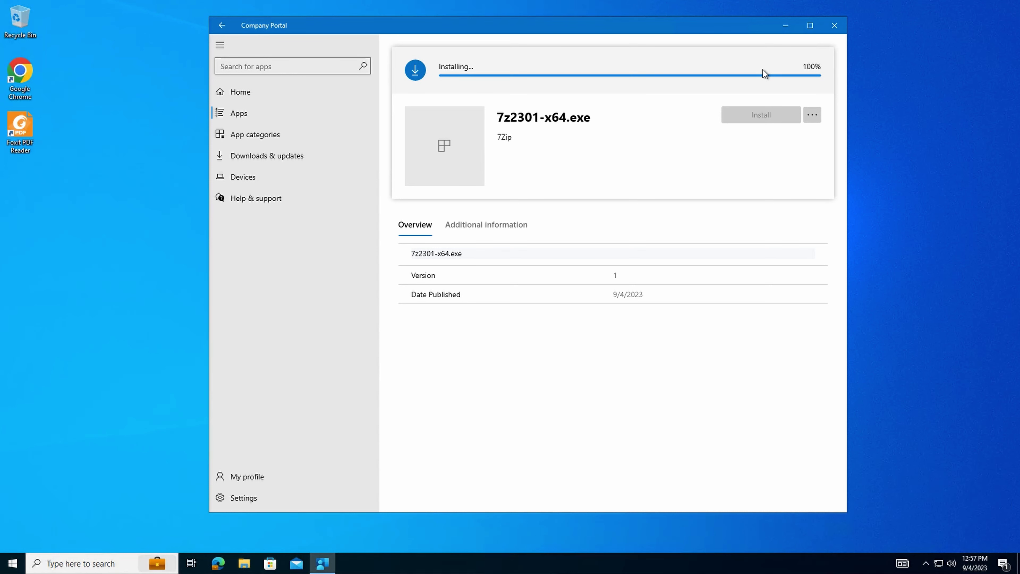
Step: Check the client's recently added programs for 7-Zip and open 7-Zip File Manager
left_click(9, 568)
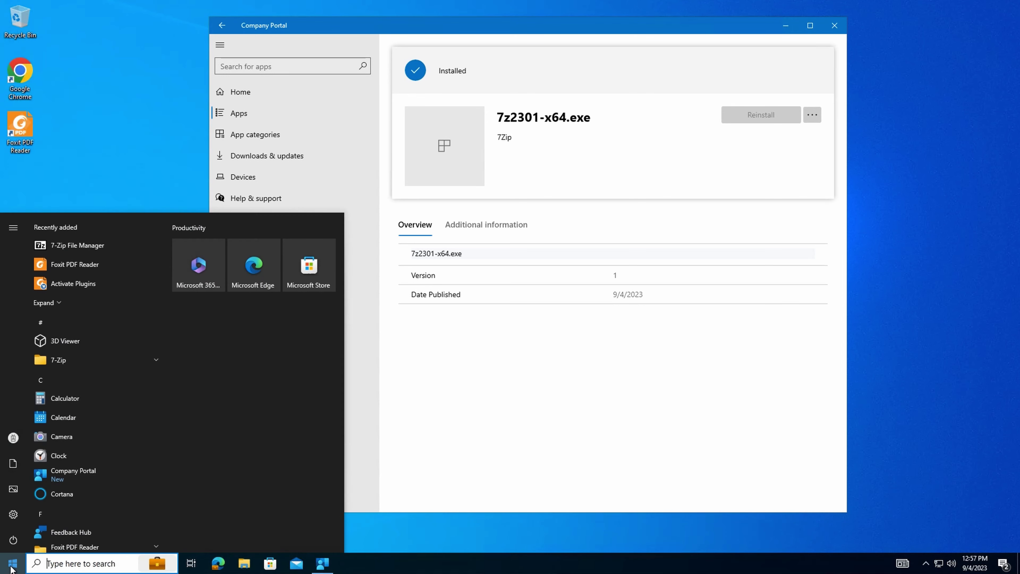
left_click(92, 244)
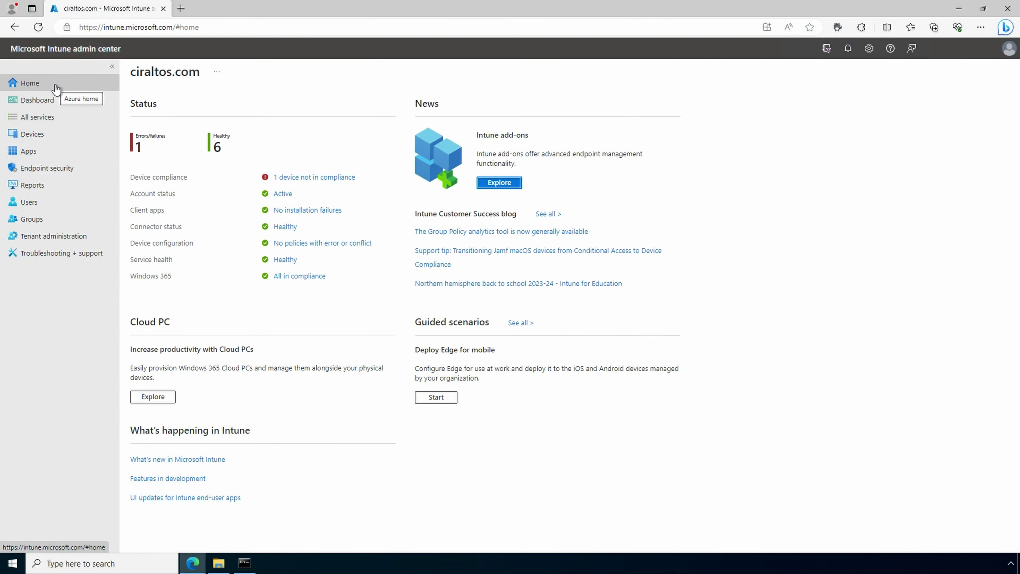
Step: Switch to the Microsoft Intune admin center and view the device and user install status of 7z2301-x64.exe
left_click(42, 154)
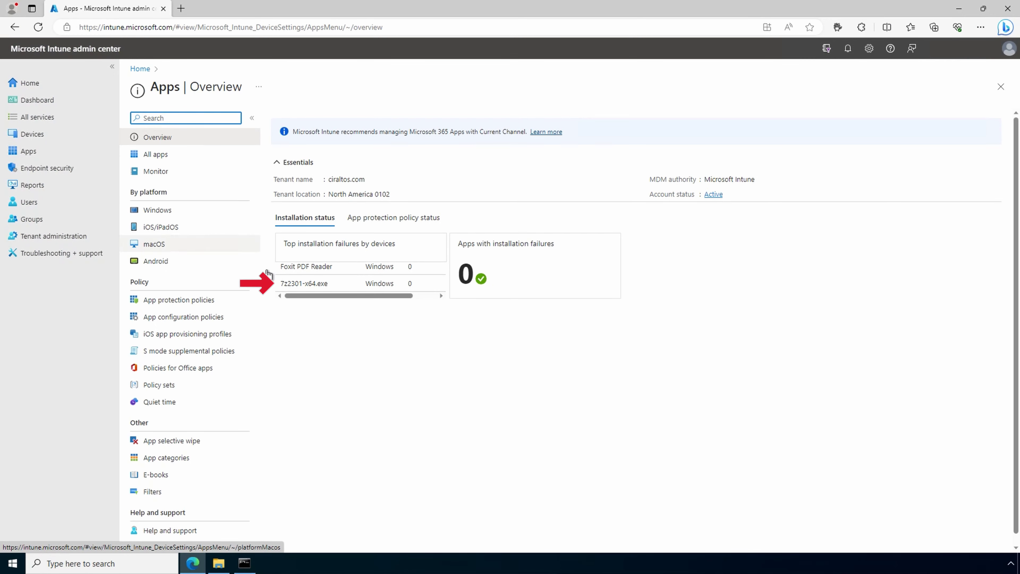
left_click(307, 283)
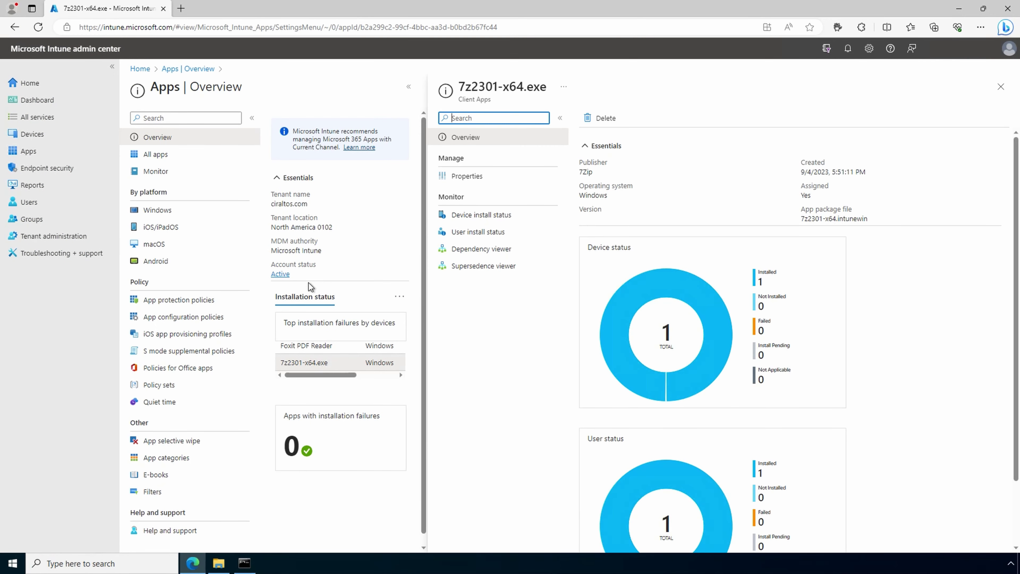